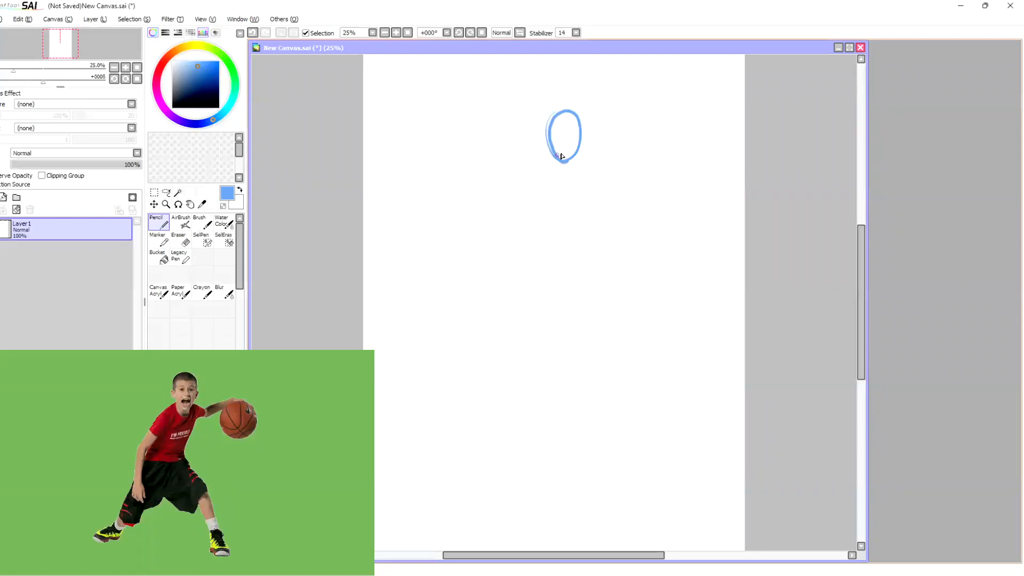
Step: Draw a slanted shoulder line, spine and hip line below the head, with an oval hip joint at each end of the hip line
{"action": "mouse_move", "coordinate": [530, 174]}
{"action": "left_mouse_down"}
{"action": "mouse_move", "coordinate": [600, 157]}
{"action": "mouse_move", "coordinate": [525, 179]}
{"action": "left_mouse_up"}
{"action": "mouse_move", "coordinate": [567, 162]}
{"action": "left_mouse_down"}
{"action": "mouse_move", "coordinate": [559, 246]}
{"action": "mouse_move", "coordinate": [549, 251]}
{"action": "mouse_move", "coordinate": [603, 251]}
{"action": "left_mouse_up"}
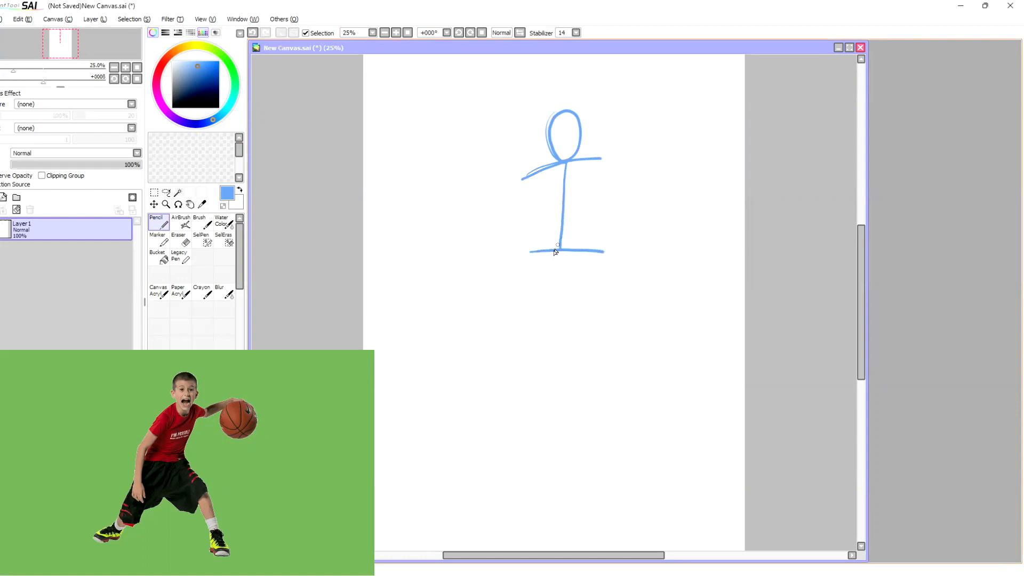
{"action": "mouse_move", "coordinate": [528, 272]}
{"action": "left_mouse_down"}
{"action": "mouse_move", "coordinate": [541, 245]}
{"action": "mouse_move", "coordinate": [593, 270]}
{"action": "left_mouse_up"}
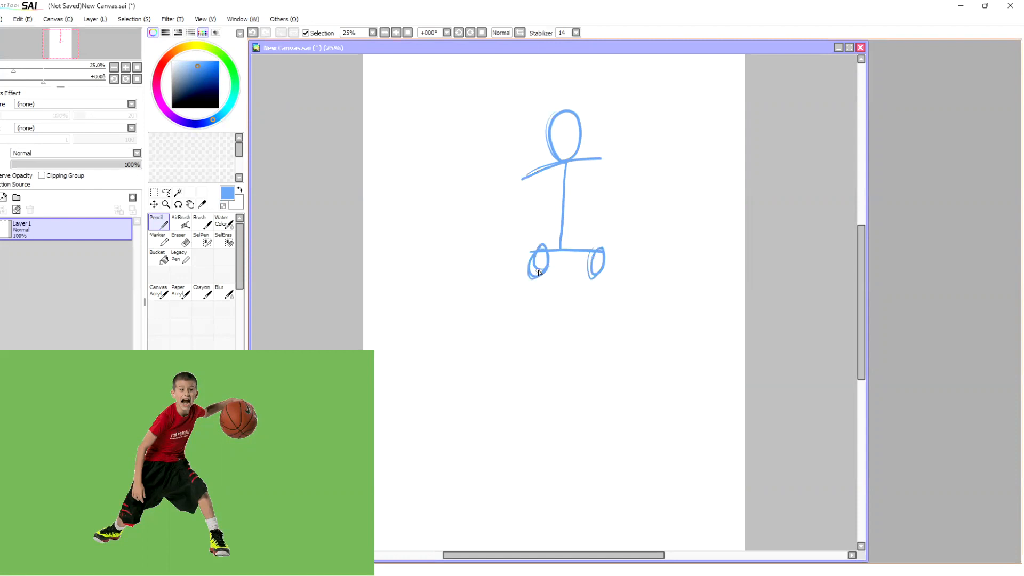
Step: Sketch the figure's left-hand leg as thigh and shin lines with a circle for the knee and a flat oval foot
{"action": "left_click_drag", "start_coordinate": [539, 268], "coordinate": [508, 341]}
{"action": "left_click_drag", "start_coordinate": [509, 334], "coordinate": [479, 410]}
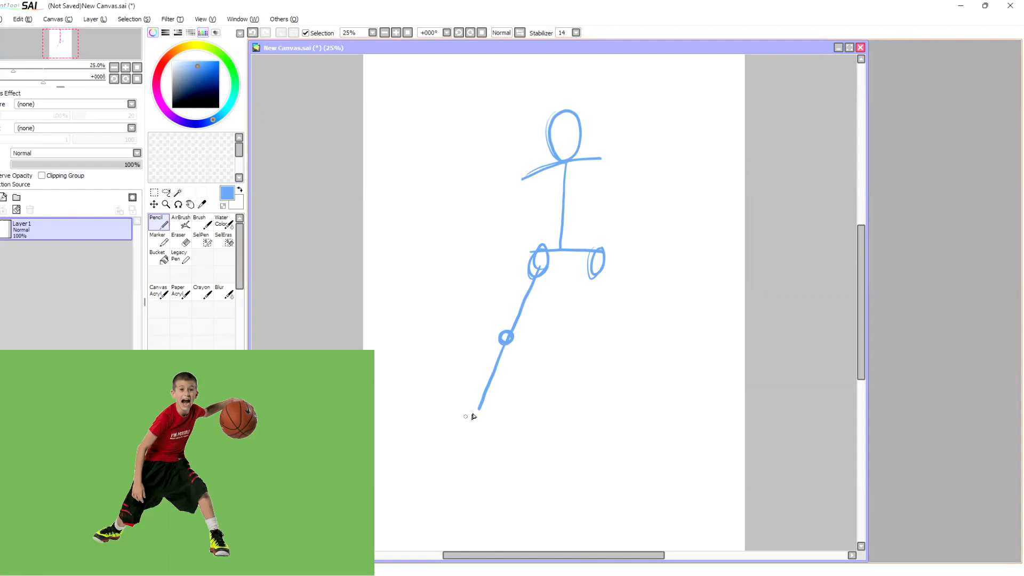
{"action": "mouse_move", "coordinate": [480, 411]}
{"action": "left_mouse_down"}
{"action": "mouse_move", "coordinate": [441, 433]}
{"action": "mouse_move", "coordinate": [483, 421]}
{"action": "left_mouse_up"}
Step: Sketch the figure's right-hand leg bent outward, with thigh and shin lines, a knee circle and a triangular foot
{"action": "left_click_drag", "start_coordinate": [597, 276], "coordinate": [642, 330]}
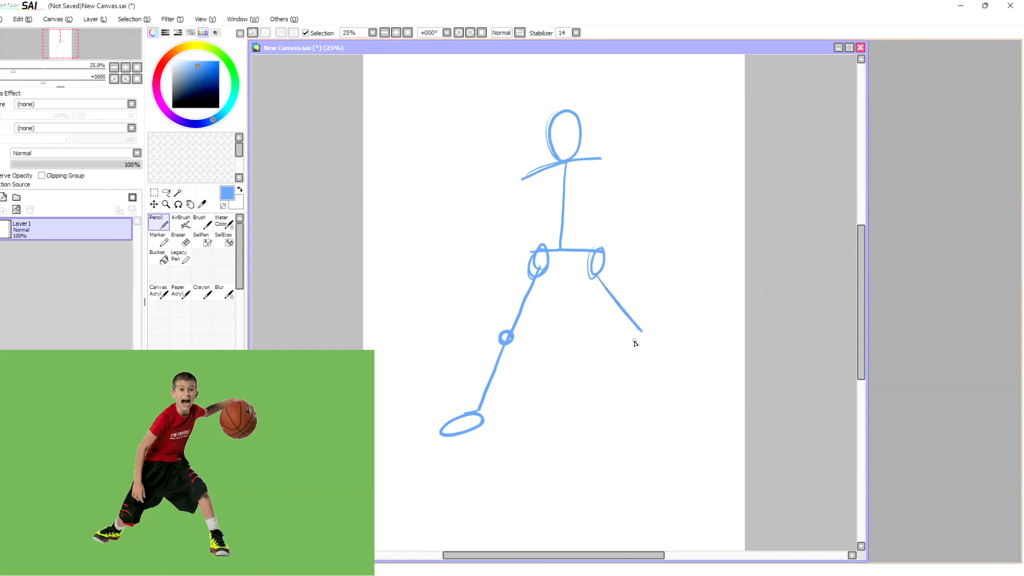
{"action": "left_click_drag", "start_coordinate": [635, 335], "coordinate": [642, 332]}
{"action": "left_click_drag", "start_coordinate": [643, 344], "coordinate": [670, 425]}
{"action": "mouse_move", "coordinate": [665, 419]}
{"action": "left_mouse_down"}
{"action": "mouse_move", "coordinate": [668, 456]}
{"action": "mouse_move", "coordinate": [700, 460]}
{"action": "left_mouse_up"}
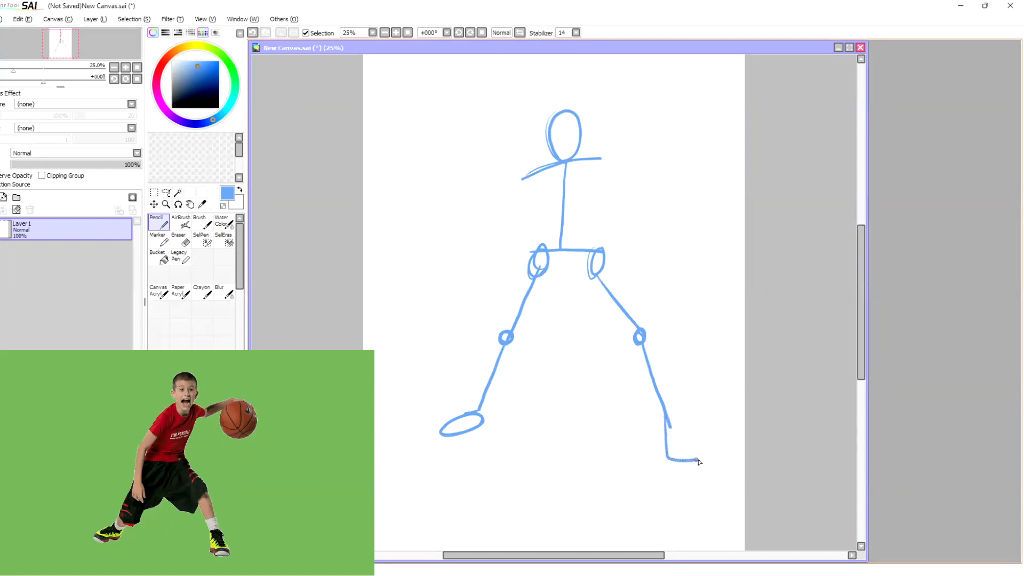
{"action": "left_click_drag", "start_coordinate": [670, 420], "coordinate": [698, 457]}
Step: Draw both arms with circles for shoulders and elbows, a boxy hand on the lowered arm and a large ball beyond the outstretched one
{"action": "mouse_move", "coordinate": [523, 178]}
{"action": "left_mouse_down"}
{"action": "mouse_move", "coordinate": [492, 236]}
{"action": "mouse_move", "coordinate": [509, 235]}
{"action": "mouse_move", "coordinate": [509, 303]}
{"action": "mouse_move", "coordinate": [499, 242]}
{"action": "mouse_move", "coordinate": [516, 305]}
{"action": "mouse_move", "coordinate": [506, 326]}
{"action": "mouse_move", "coordinate": [527, 324]}
{"action": "mouse_move", "coordinate": [522, 300]}
{"action": "mouse_move", "coordinate": [524, 326]}
{"action": "left_mouse_up"}
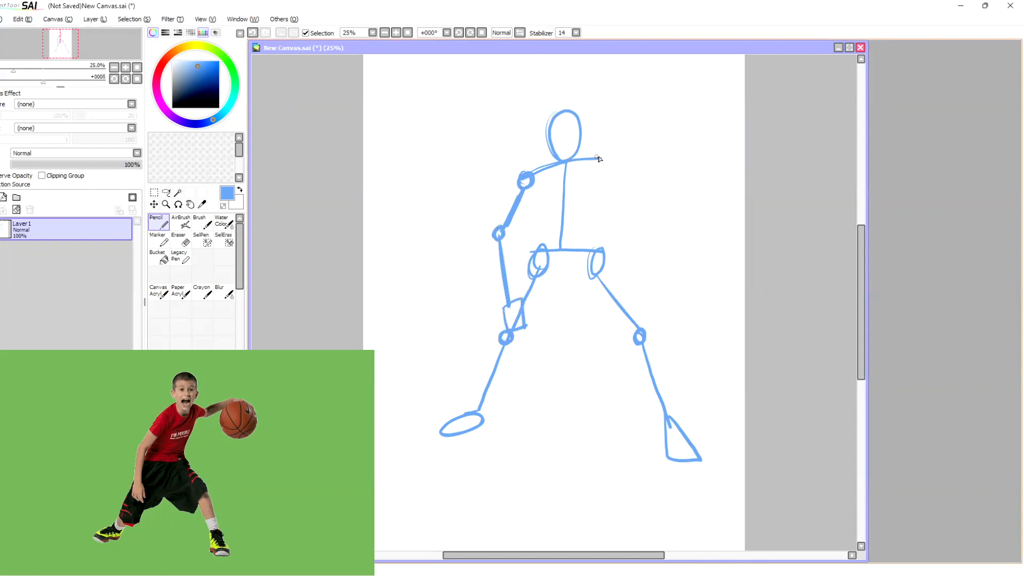
{"action": "mouse_move", "coordinate": [600, 158]}
{"action": "left_mouse_down"}
{"action": "mouse_move", "coordinate": [626, 166]}
{"action": "mouse_move", "coordinate": [606, 164]}
{"action": "mouse_move", "coordinate": [623, 174]}
{"action": "mouse_move", "coordinate": [683, 142]}
{"action": "mouse_move", "coordinate": [668, 156]}
{"action": "mouse_move", "coordinate": [669, 187]}
{"action": "mouse_move", "coordinate": [706, 207]}
{"action": "mouse_move", "coordinate": [727, 188]}
{"action": "mouse_move", "coordinate": [726, 158]}
{"action": "mouse_move", "coordinate": [681, 140]}
{"action": "left_mouse_up"}
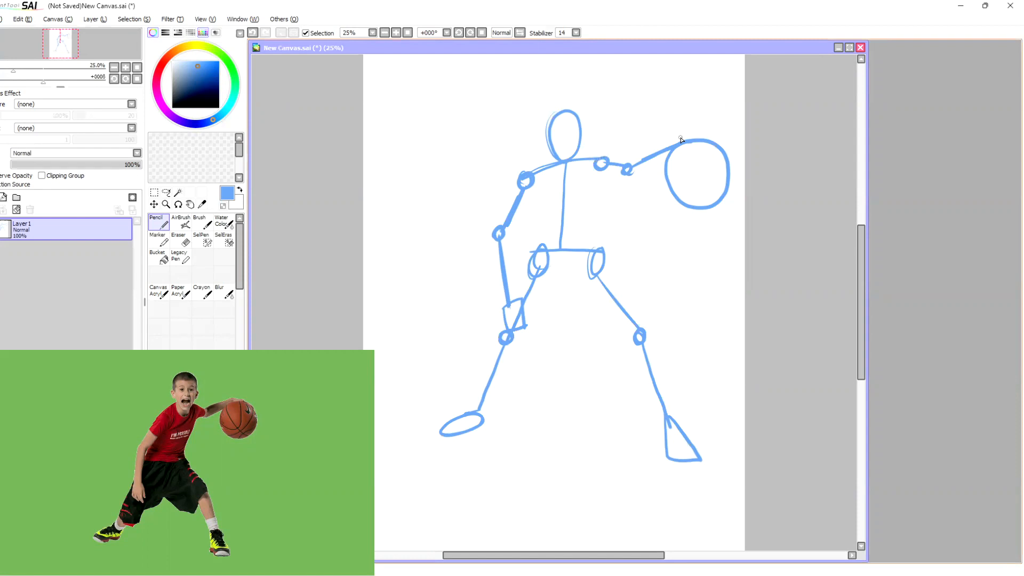
Step: On a new layer, outline the torso and pelvis as light red boxes over the blue stick figure
{"action": "left_click", "coordinate": [167, 61]}
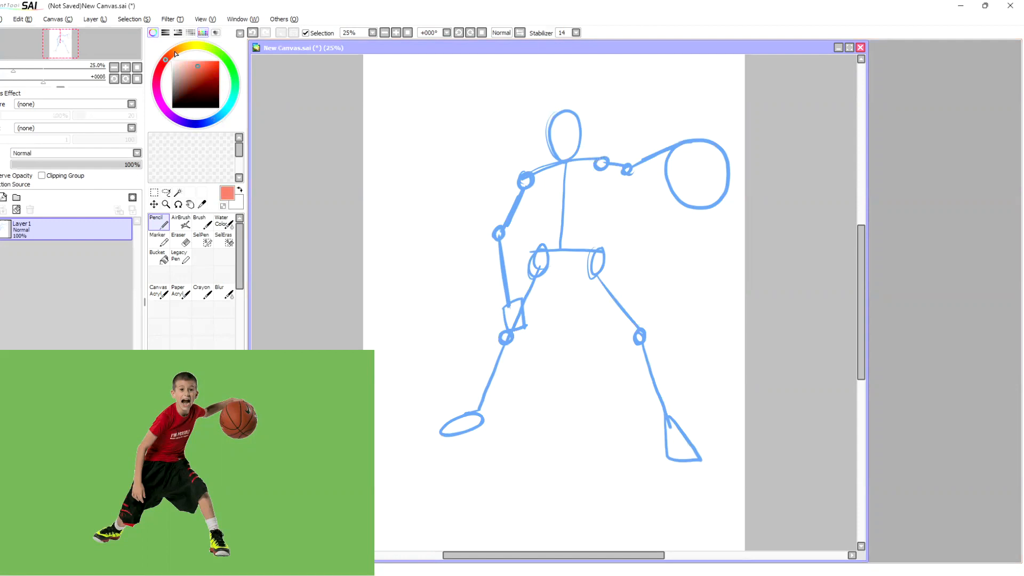
{"action": "key", "text": "ctrl+shift+n"}
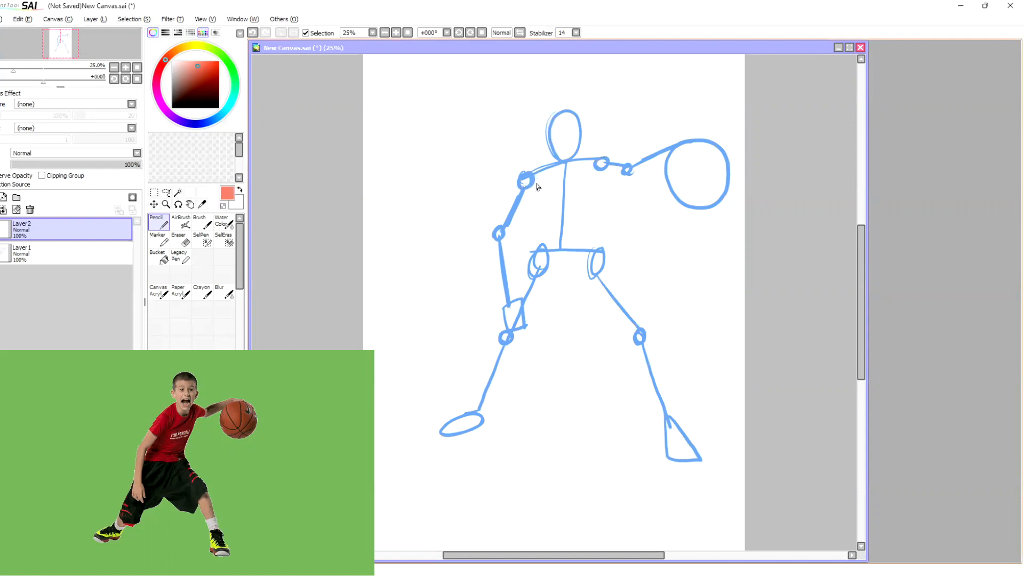
{"action": "mouse_move", "coordinate": [535, 185]}
{"action": "left_mouse_down"}
{"action": "mouse_move", "coordinate": [539, 246]}
{"action": "mouse_move", "coordinate": [600, 244]}
{"action": "left_mouse_up"}
{"action": "left_click_drag", "start_coordinate": [600, 170], "coordinate": [597, 247]}
{"action": "left_click_drag", "start_coordinate": [531, 182], "coordinate": [602, 163]}
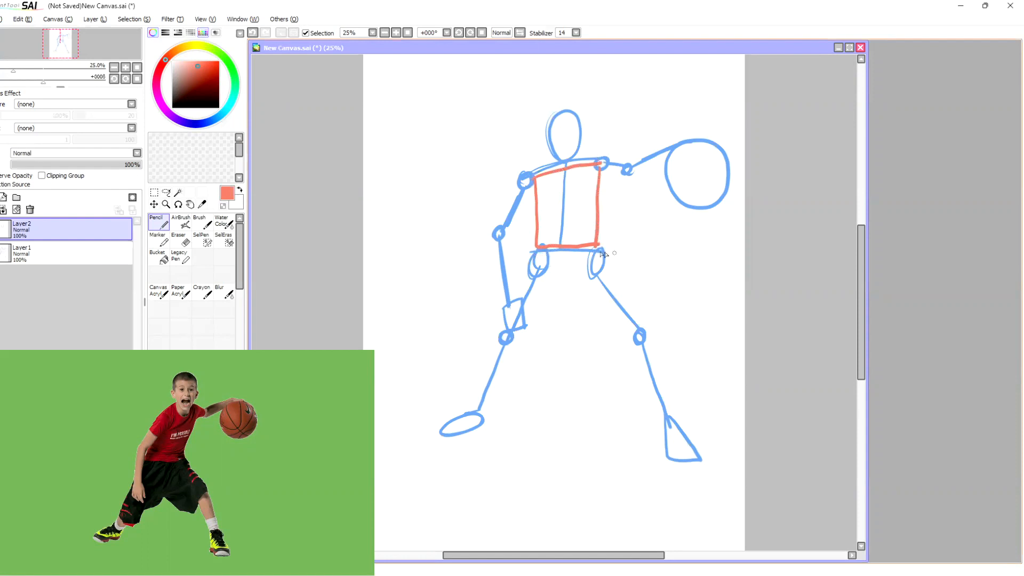
{"action": "left_click_drag", "start_coordinate": [529, 253], "coordinate": [604, 252]}
{"action": "mouse_move", "coordinate": [534, 256]}
{"action": "left_mouse_down"}
{"action": "mouse_move", "coordinate": [533, 289]}
{"action": "mouse_move", "coordinate": [601, 287]}
{"action": "mouse_move", "coordinate": [602, 261]}
{"action": "mouse_move", "coordinate": [601, 290]}
{"action": "left_mouse_up"}
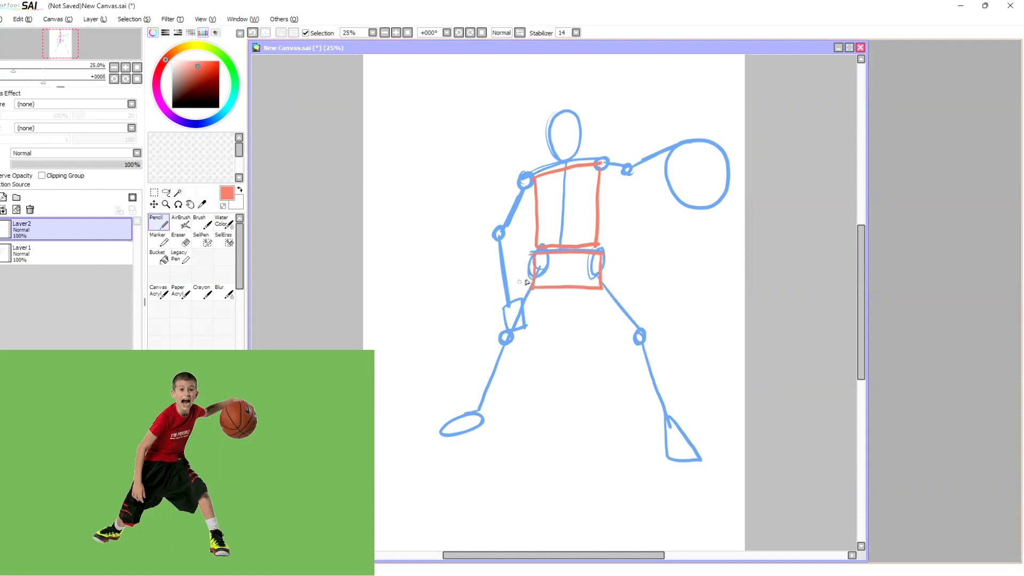
Step: Outline the left-hand leg's thigh and shin as tapered red shapes around the blue skeleton lines
{"action": "mouse_move", "coordinate": [532, 272]}
{"action": "left_mouse_down"}
{"action": "mouse_move", "coordinate": [499, 329]}
{"action": "mouse_move", "coordinate": [524, 338]}
{"action": "mouse_move", "coordinate": [564, 292]}
{"action": "left_mouse_up"}
{"action": "mouse_move", "coordinate": [533, 274]}
{"action": "left_mouse_down"}
{"action": "mouse_move", "coordinate": [567, 275]}
{"action": "mouse_move", "coordinate": [549, 310]}
{"action": "left_mouse_up"}
{"action": "left_click_drag", "start_coordinate": [499, 342], "coordinate": [470, 412]}
{"action": "mouse_move", "coordinate": [494, 344]}
{"action": "left_mouse_down"}
{"action": "mouse_move", "coordinate": [513, 349]}
{"action": "mouse_move", "coordinate": [499, 394]}
{"action": "mouse_move", "coordinate": [485, 413]}
{"action": "mouse_move", "coordinate": [472, 411]}
{"action": "left_mouse_up"}
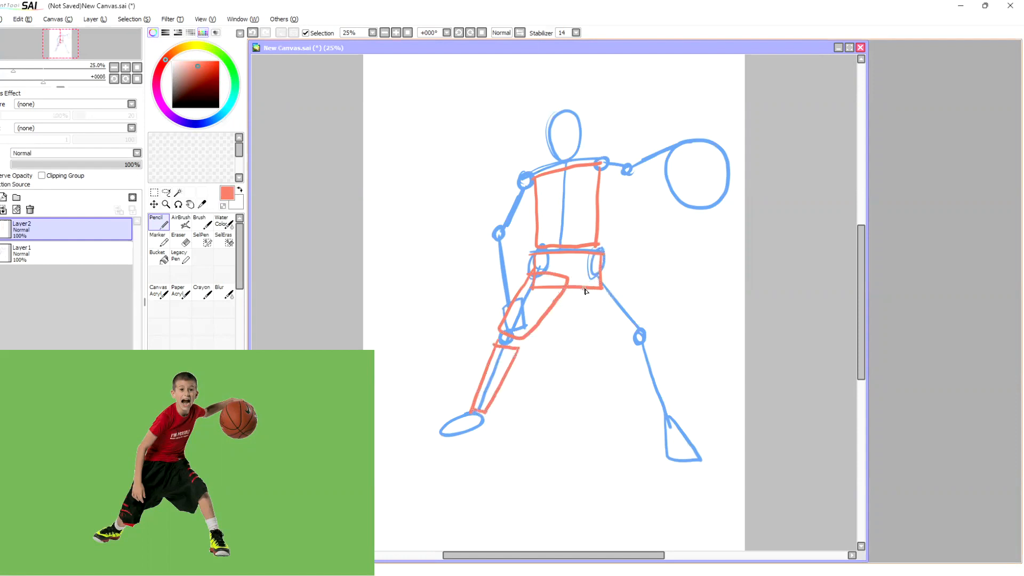
Step: Outline the right-hand leg's thigh and shin as tapered red shapes from the pelvis down to the ankle
{"action": "left_click_drag", "start_coordinate": [576, 284], "coordinate": [620, 331]}
{"action": "mouse_move", "coordinate": [583, 291]}
{"action": "left_mouse_down"}
{"action": "mouse_move", "coordinate": [609, 272]}
{"action": "mouse_move", "coordinate": [634, 313]}
{"action": "mouse_move", "coordinate": [628, 333]}
{"action": "mouse_move", "coordinate": [644, 320]}
{"action": "mouse_move", "coordinate": [644, 343]}
{"action": "mouse_move", "coordinate": [652, 340]}
{"action": "mouse_move", "coordinate": [642, 374]}
{"action": "mouse_move", "coordinate": [661, 423]}
{"action": "left_mouse_up"}
{"action": "mouse_move", "coordinate": [673, 399]}
{"action": "left_mouse_down"}
{"action": "mouse_move", "coordinate": [677, 420]}
{"action": "mouse_move", "coordinate": [661, 424]}
{"action": "left_mouse_up"}
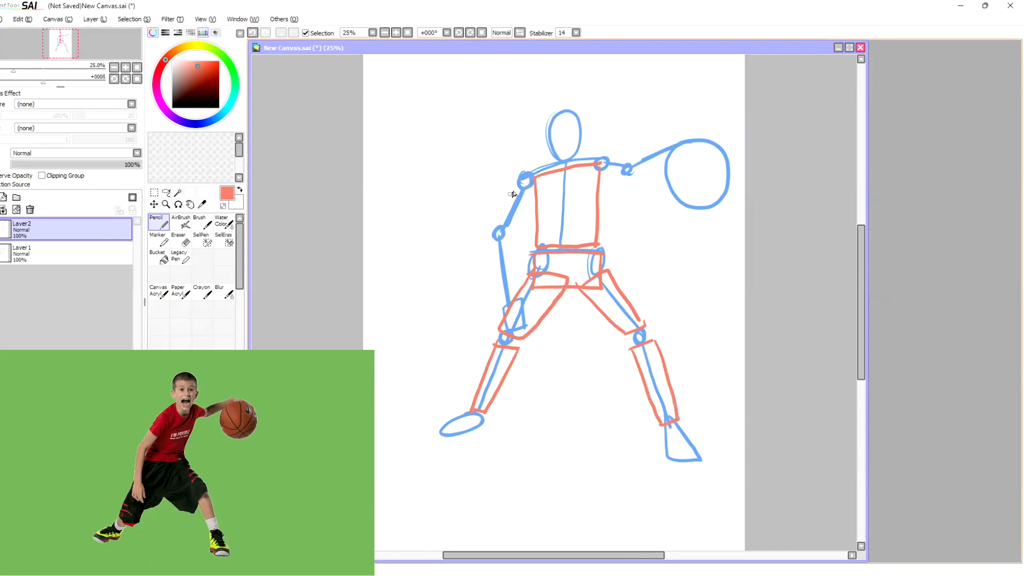
Step: Outline the upper arms and forearms of both arms in red and add short neck lines between head and torso
{"action": "left_click_drag", "start_coordinate": [521, 180], "coordinate": [493, 227]}
{"action": "mouse_move", "coordinate": [535, 186]}
{"action": "left_mouse_down"}
{"action": "mouse_move", "coordinate": [510, 234]}
{"action": "mouse_move", "coordinate": [499, 233]}
{"action": "mouse_move", "coordinate": [513, 232]}
{"action": "mouse_move", "coordinate": [536, 188]}
{"action": "left_mouse_up"}
{"action": "left_click_drag", "start_coordinate": [492, 240], "coordinate": [500, 301]}
{"action": "mouse_move", "coordinate": [511, 237]}
{"action": "left_mouse_down"}
{"action": "mouse_move", "coordinate": [517, 298]}
{"action": "mouse_move", "coordinate": [500, 303]}
{"action": "mouse_move", "coordinate": [521, 298]}
{"action": "left_mouse_up"}
{"action": "mouse_move", "coordinate": [599, 176]}
{"action": "left_mouse_down"}
{"action": "mouse_move", "coordinate": [629, 178]}
{"action": "mouse_move", "coordinate": [603, 159]}
{"action": "mouse_move", "coordinate": [627, 167]}
{"action": "mouse_move", "coordinate": [603, 164]}
{"action": "mouse_move", "coordinate": [612, 172]}
{"action": "mouse_move", "coordinate": [667, 153]}
{"action": "left_mouse_up"}
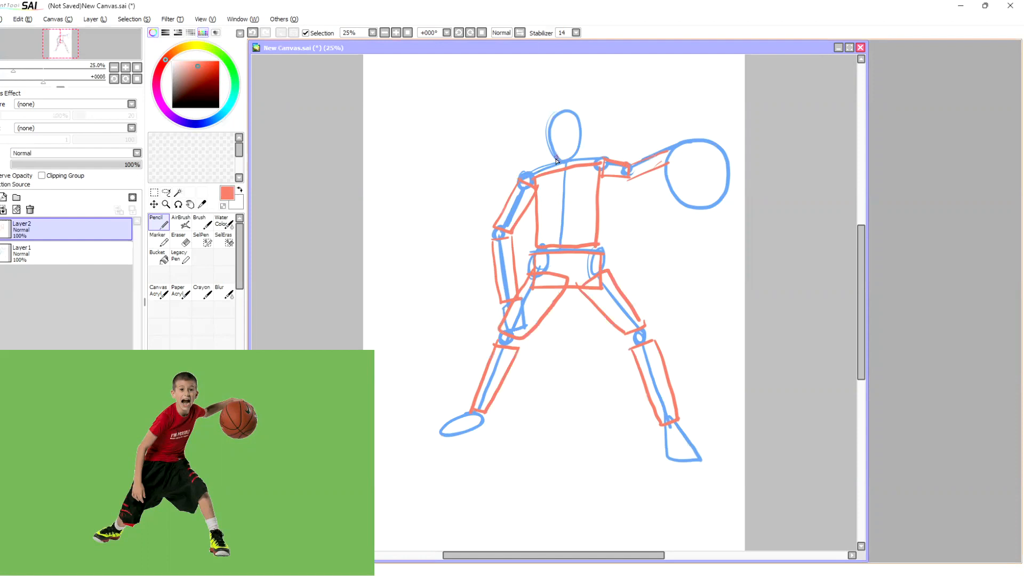
{"action": "left_click_drag", "start_coordinate": [577, 152], "coordinate": [579, 161]}
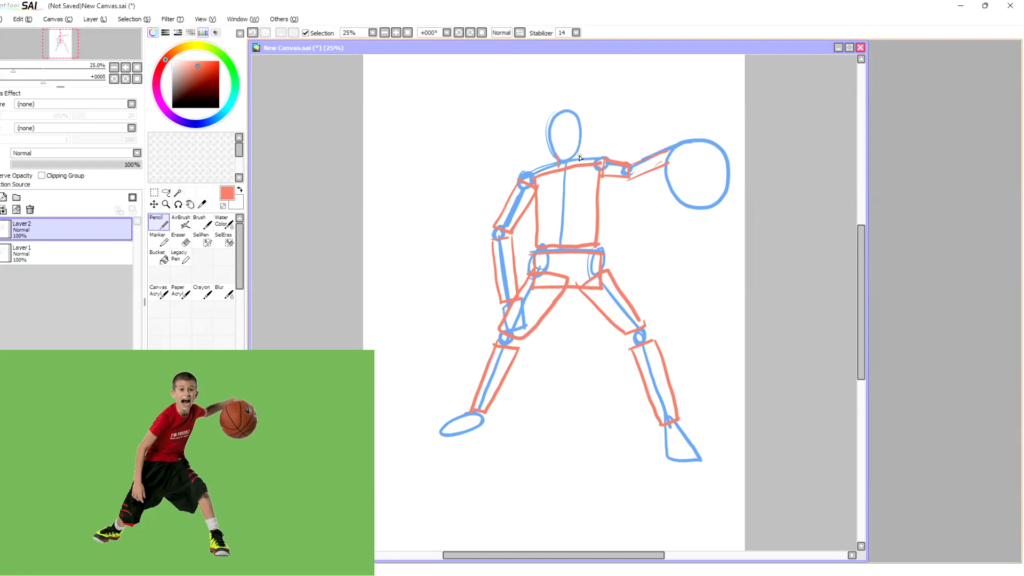